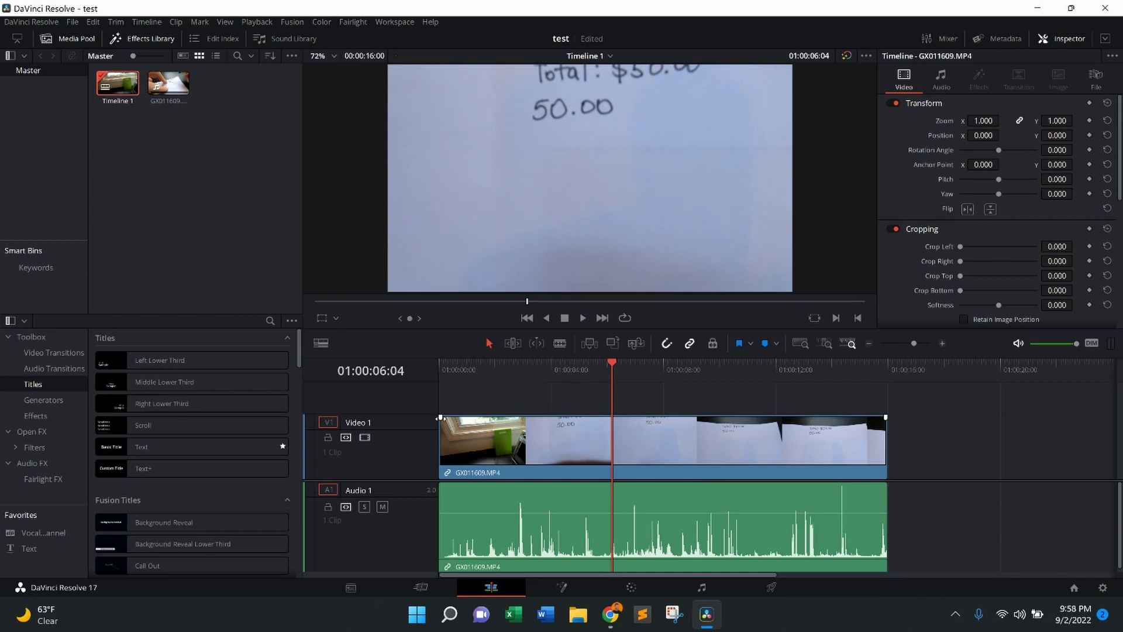
# Step: Drag the clip's top-left fade handle right to fade the video in from black
pyautogui.moveTo(439, 418); pyautogui.dragTo(642, 435)
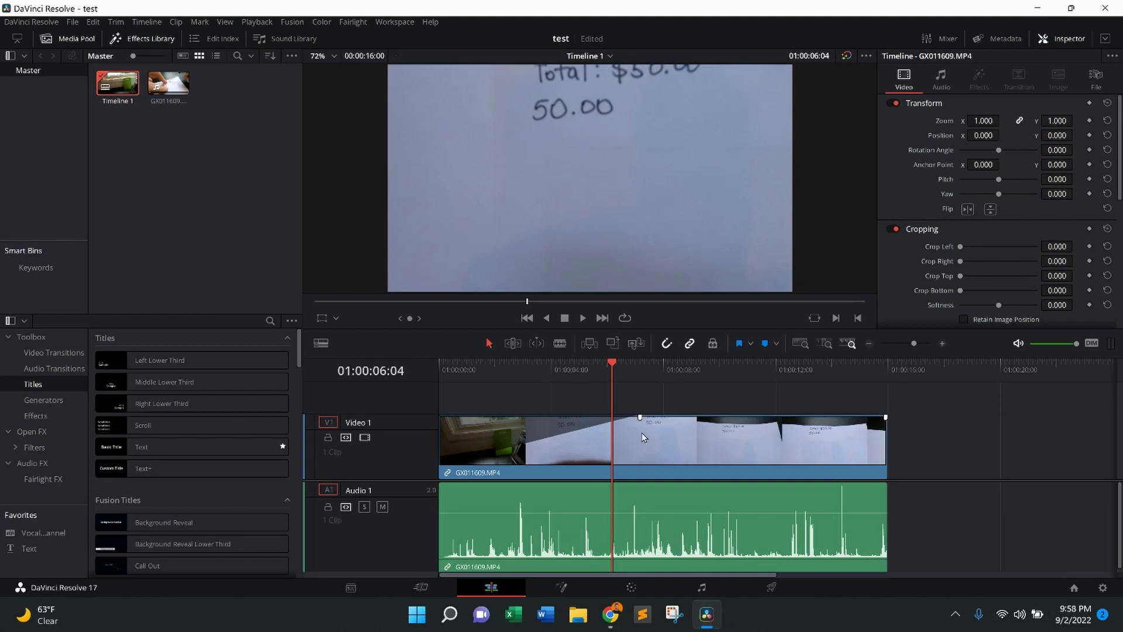
# Step: Play the timeline from the start, stopping about eight seconds in, to preview the fade-in
pyautogui.click(443, 367)
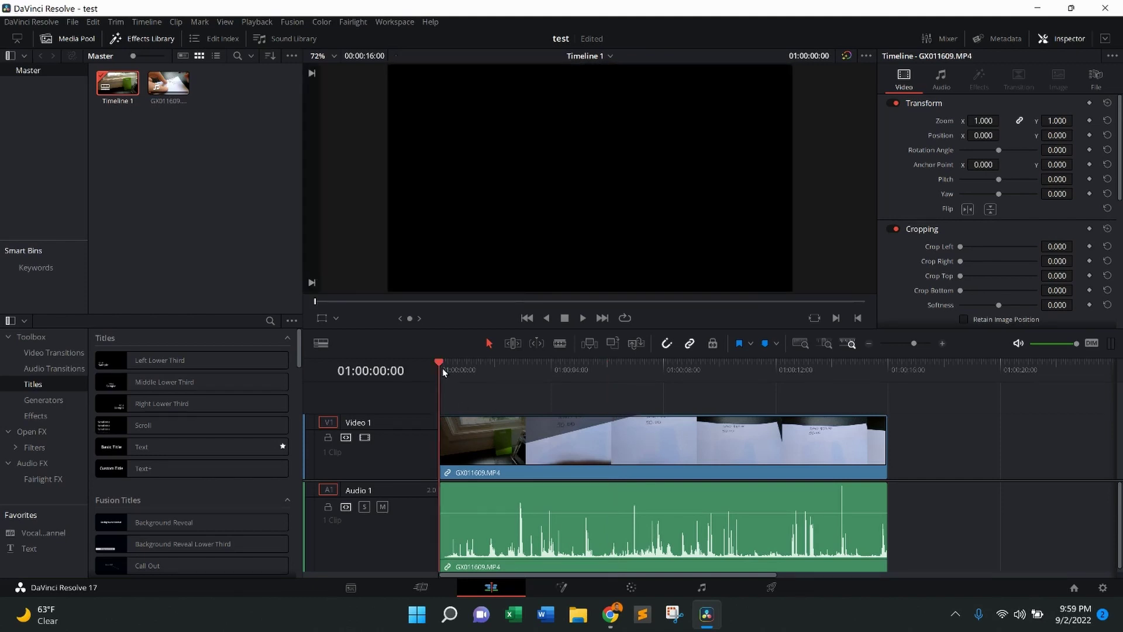
pyautogui.press('space')
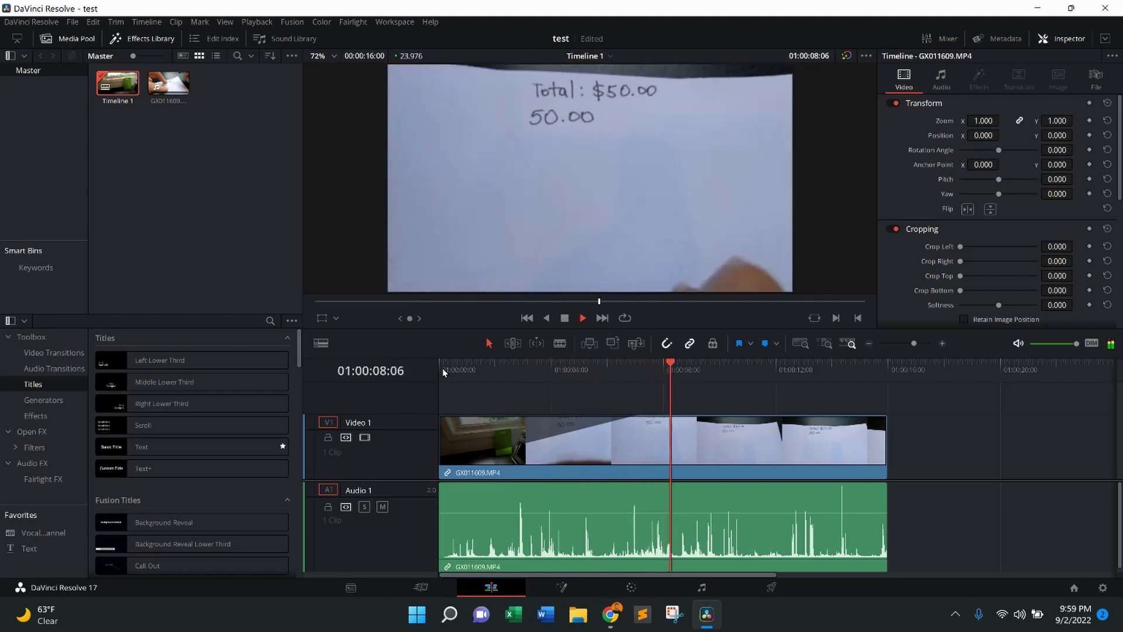
pyautogui.press('space')
pyautogui.click(828, 439)
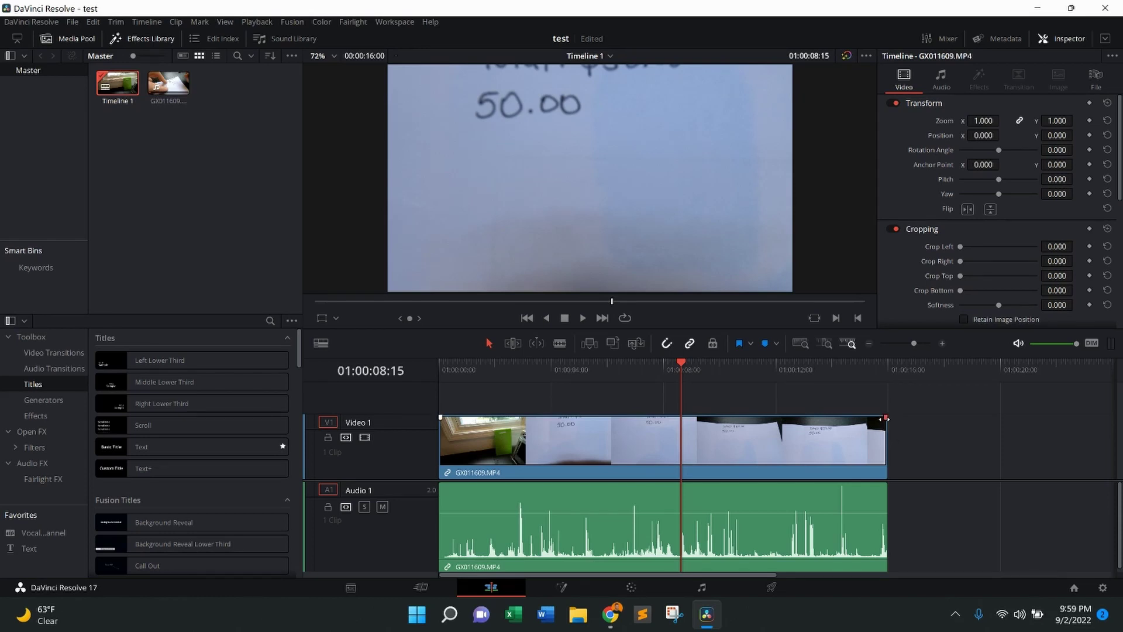
# Step: Drag the clip's top-right fade handle left to about -06:06 for a six-second fade-out
pyautogui.moveTo(882, 419); pyautogui.dragTo(703, 425)
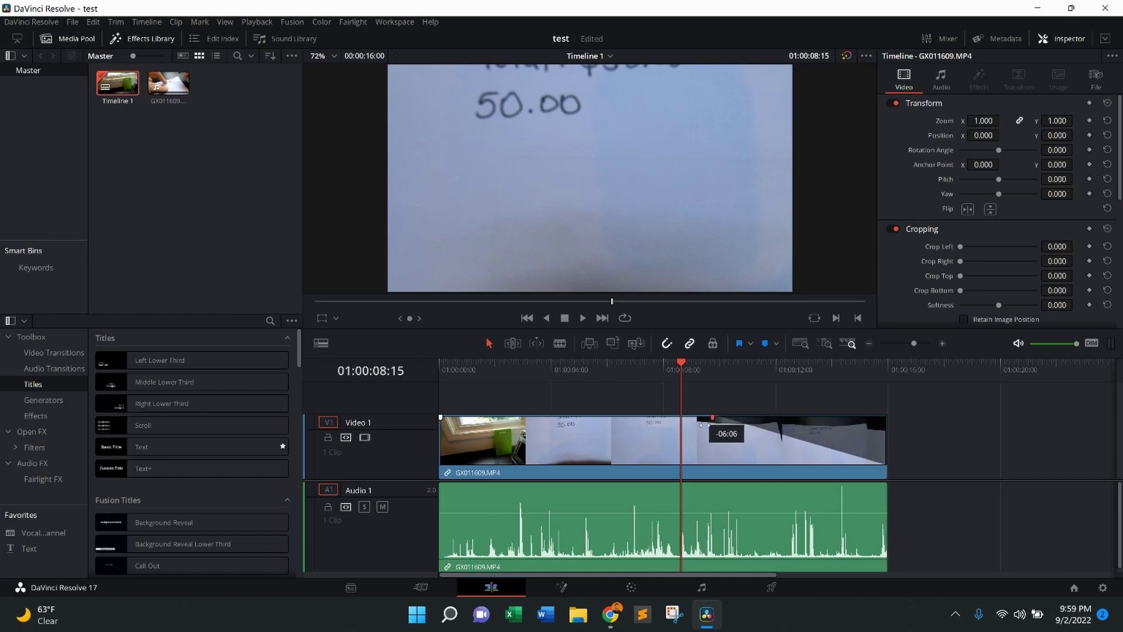
# Step: Play back from just before the fade-out to watch the clip fade to black
pyautogui.click(607, 370)
pyautogui.press('space')
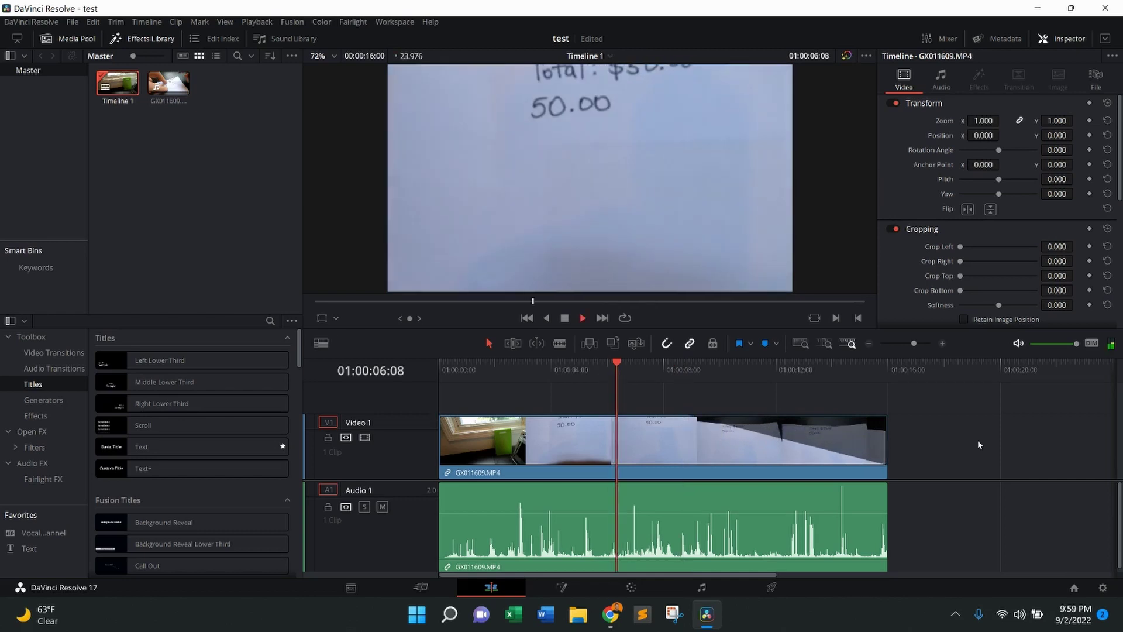